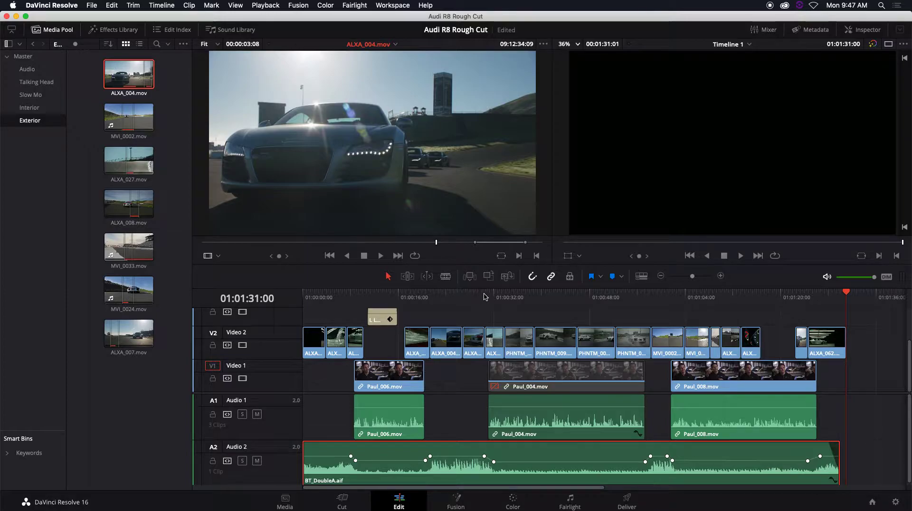
Review the Quick Export format presets and close the dialog without exporting
click(92, 5)
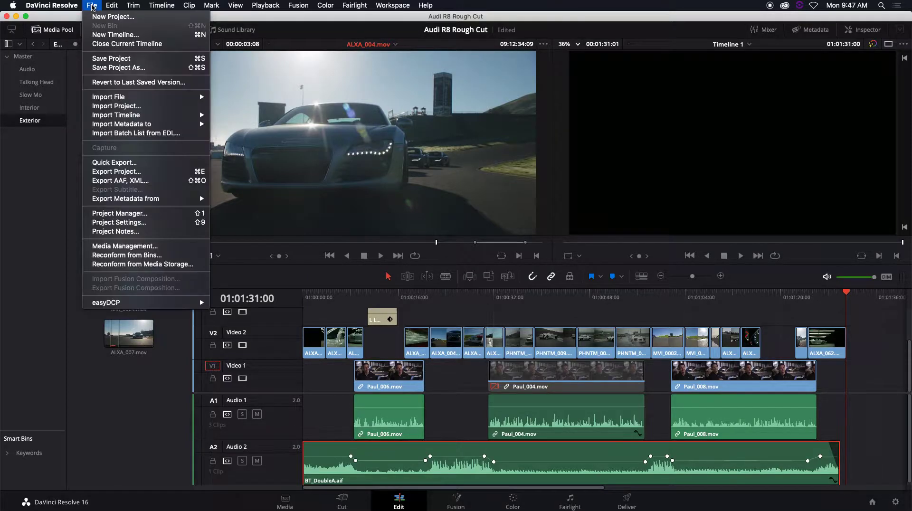
click(152, 164)
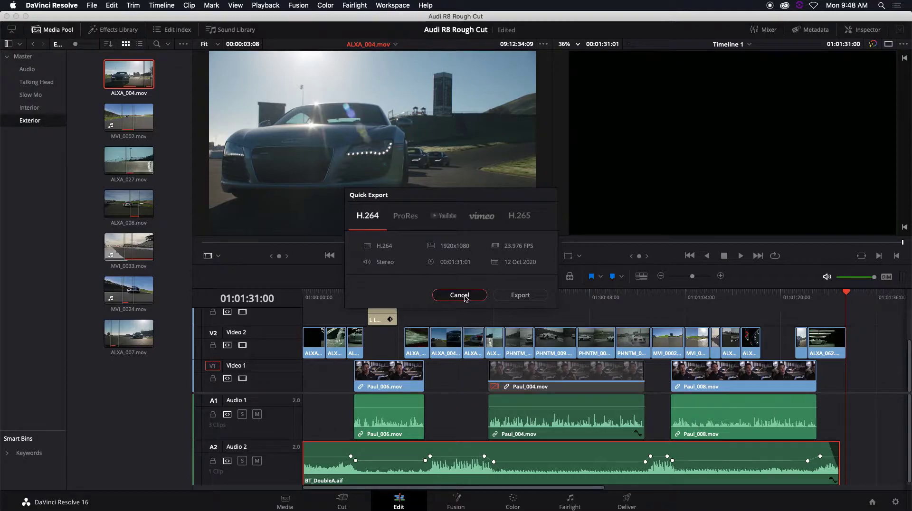
click(459, 295)
Look at the save options for exporting the project and cancel without saving a file
click(92, 5)
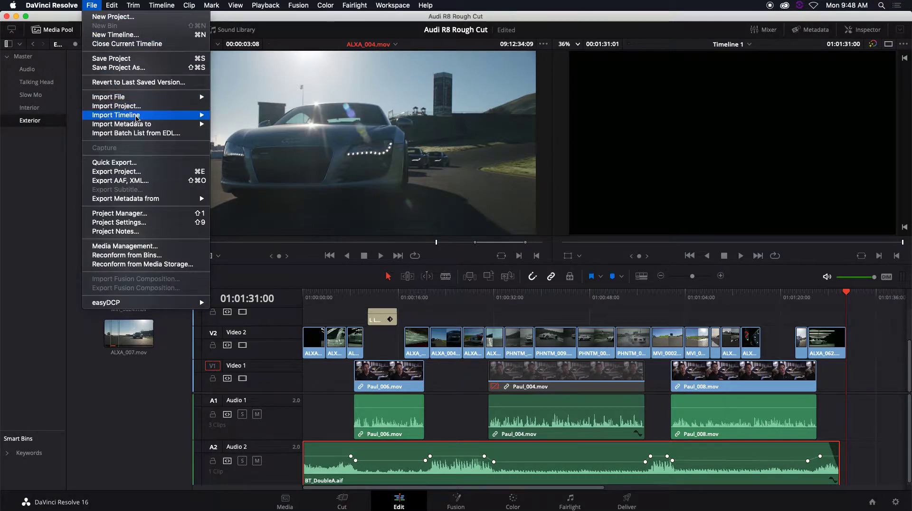
click(158, 172)
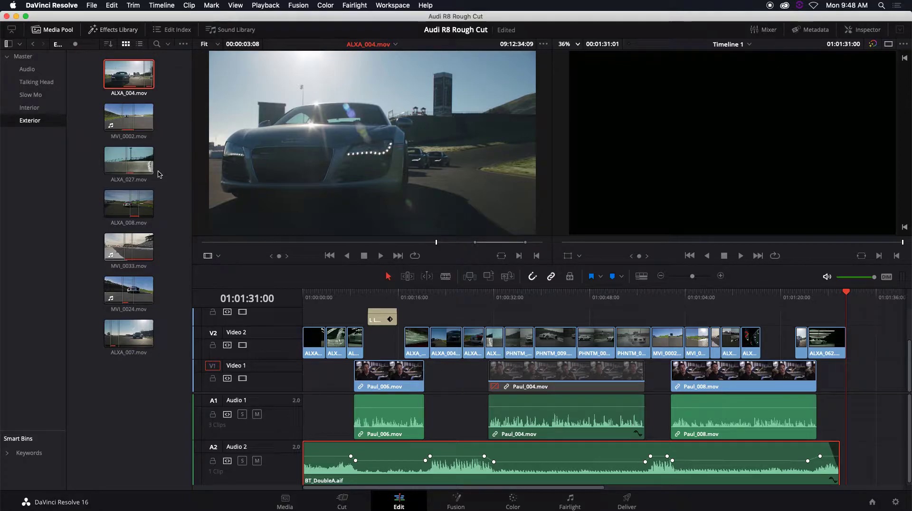
key(super+e)
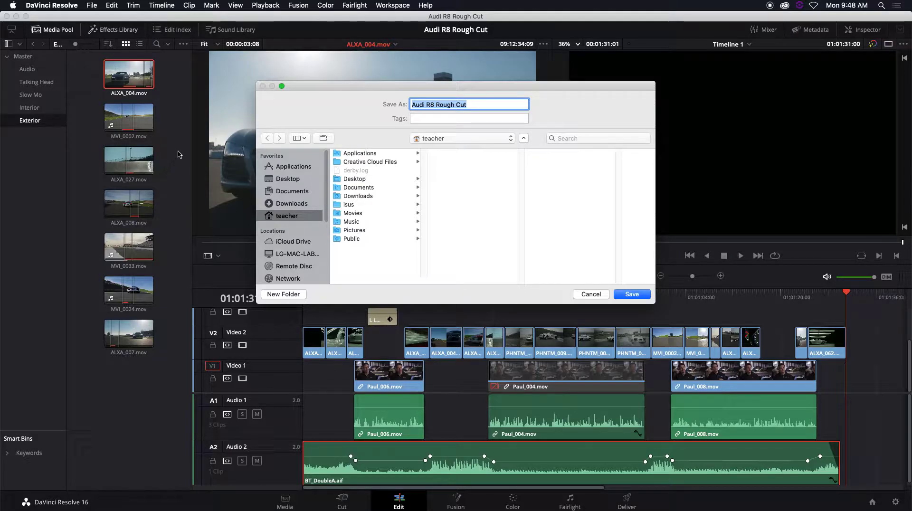
click(591, 294)
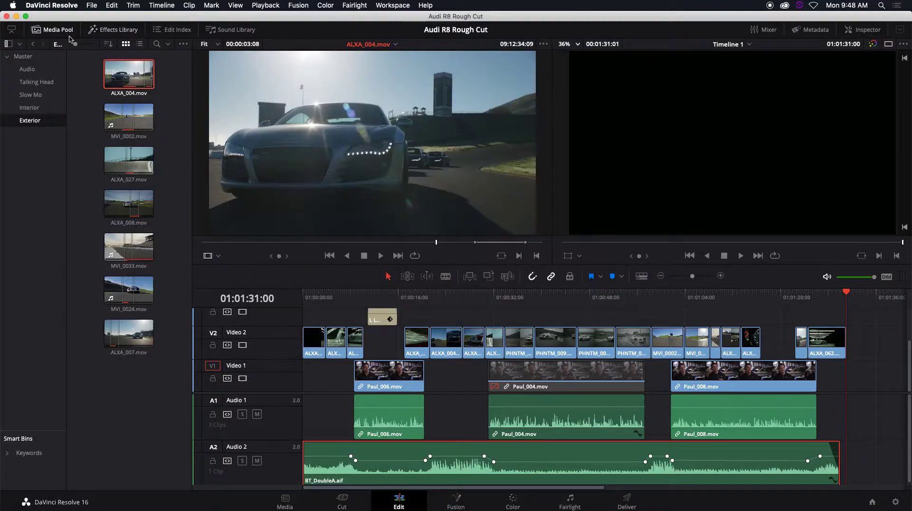
click(92, 5)
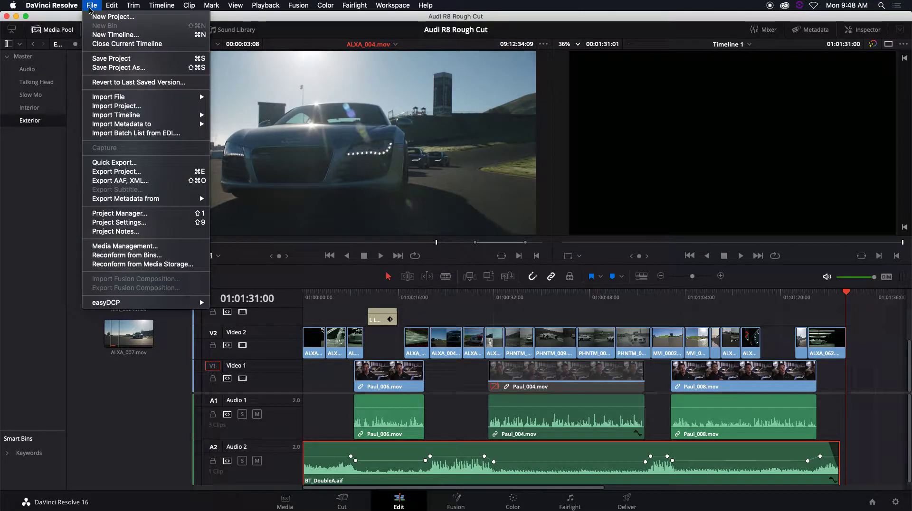
click(152, 174)
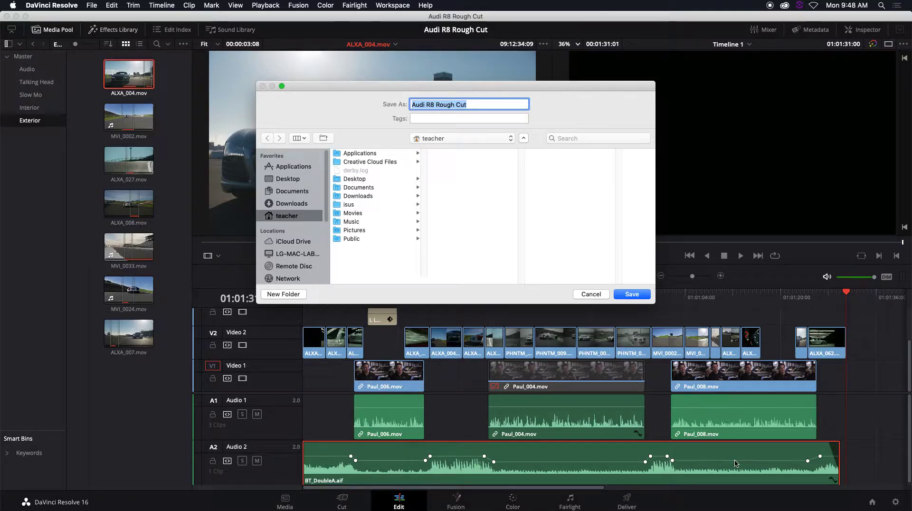
click(602, 298)
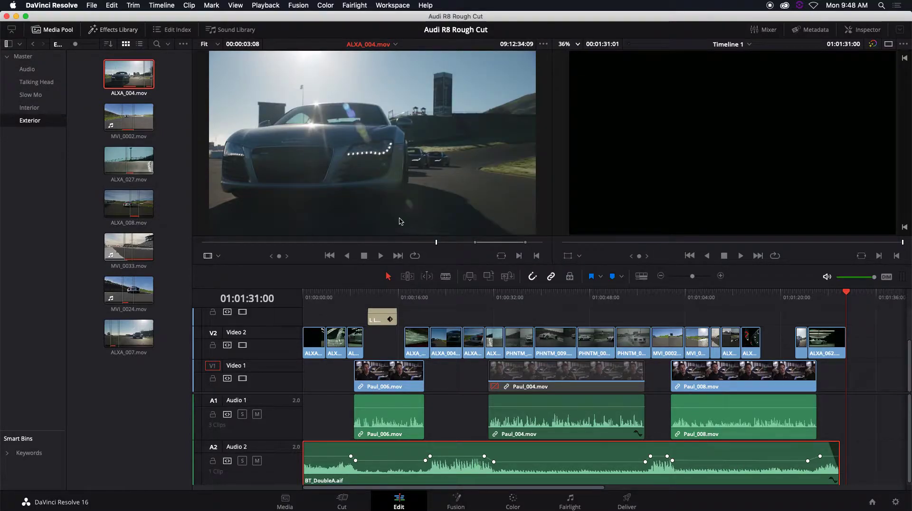
Open the Deliver page to set up a render of the timeline
click(91, 5)
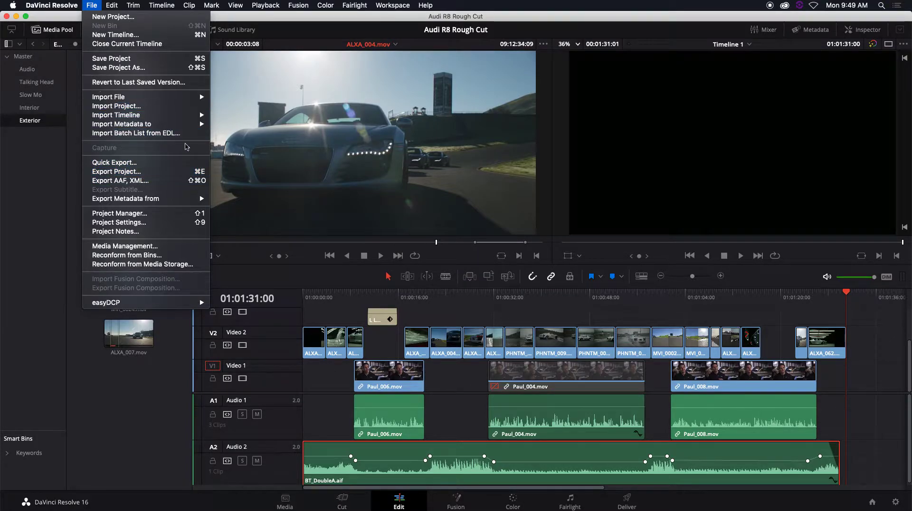
click(632, 504)
click(628, 501)
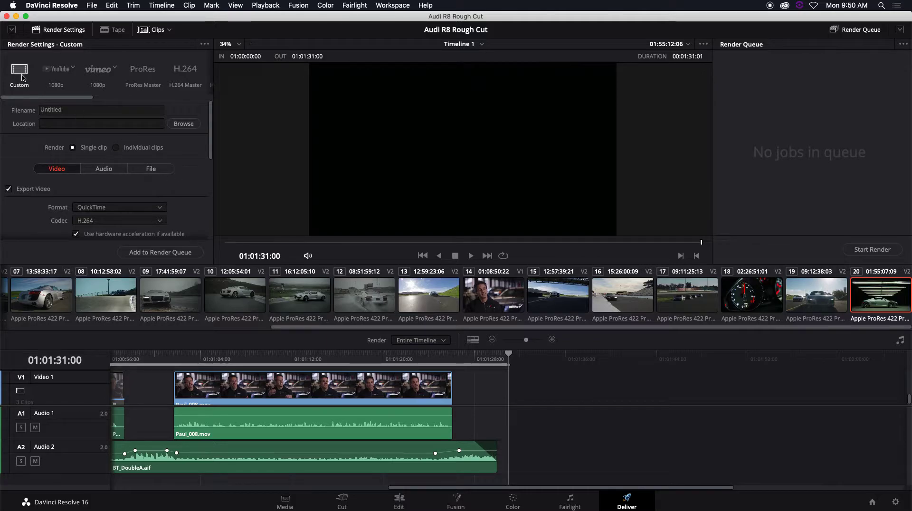
Name the render file with the editor's full name followed by "Audi R8 FC" and set its save location to the Desktop
double_click(70, 112)
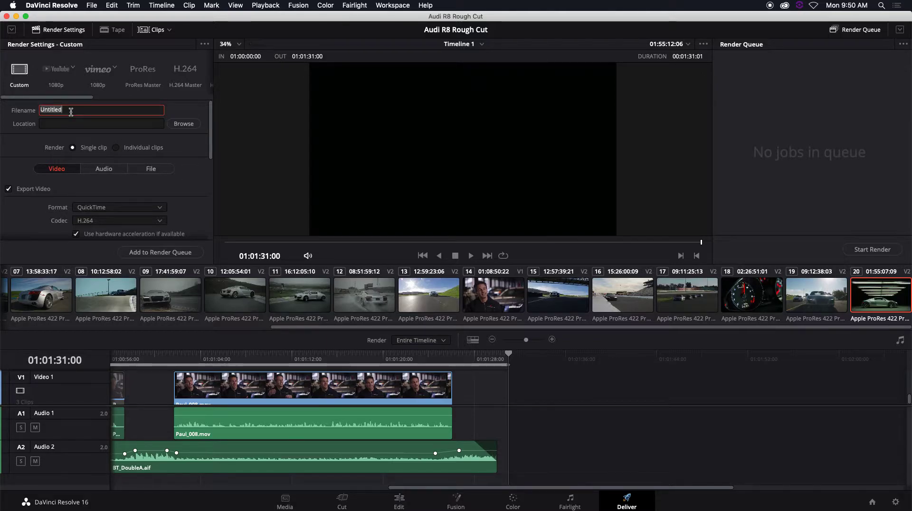
text(Dane)
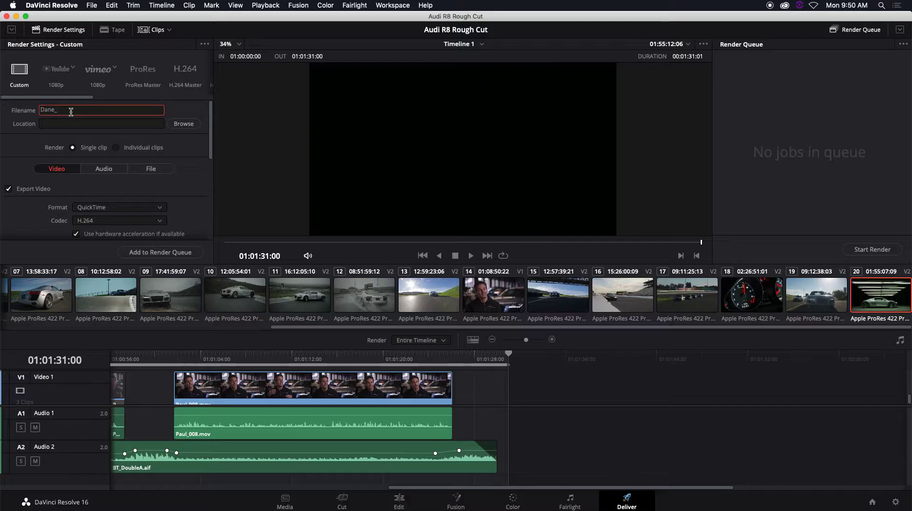
text( Sigua Audi R8 FC)
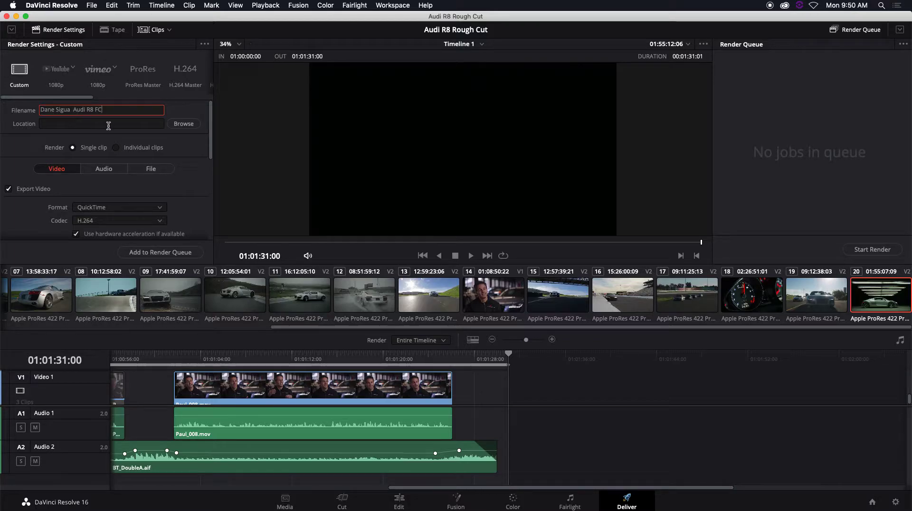
click(188, 126)
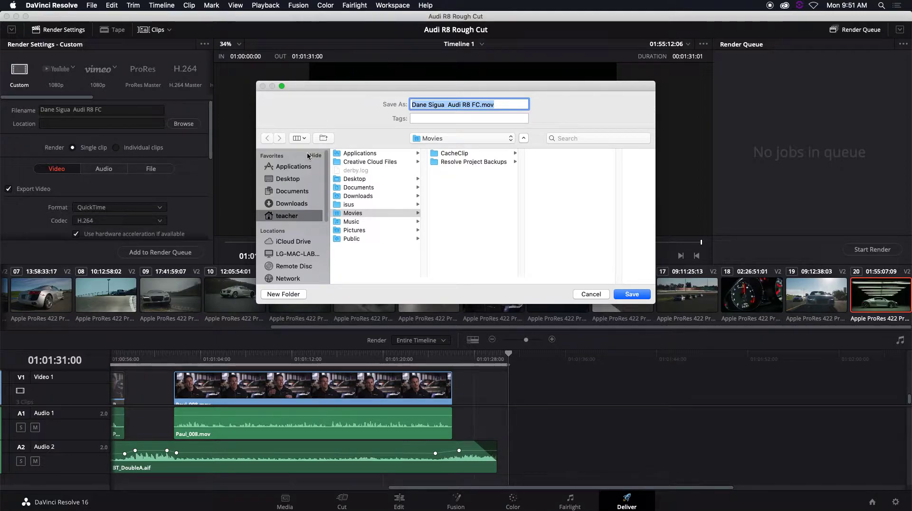
click(304, 179)
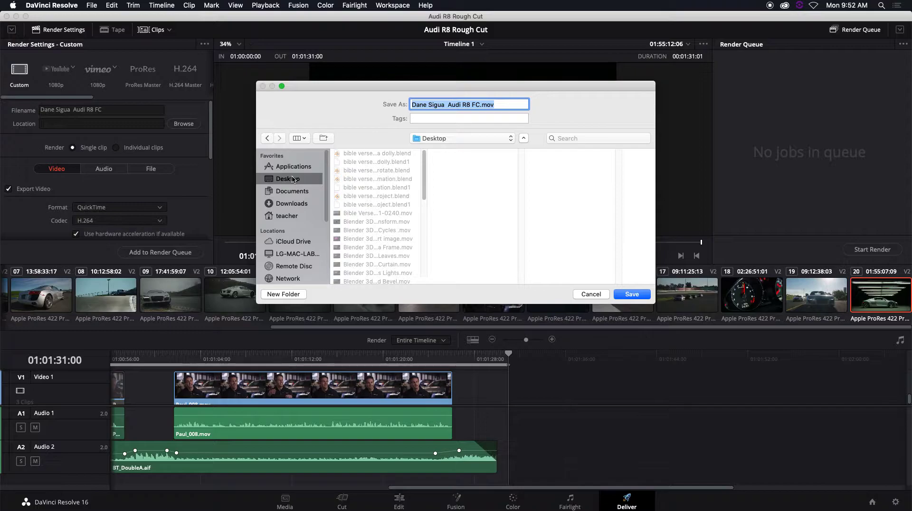
click(632, 296)
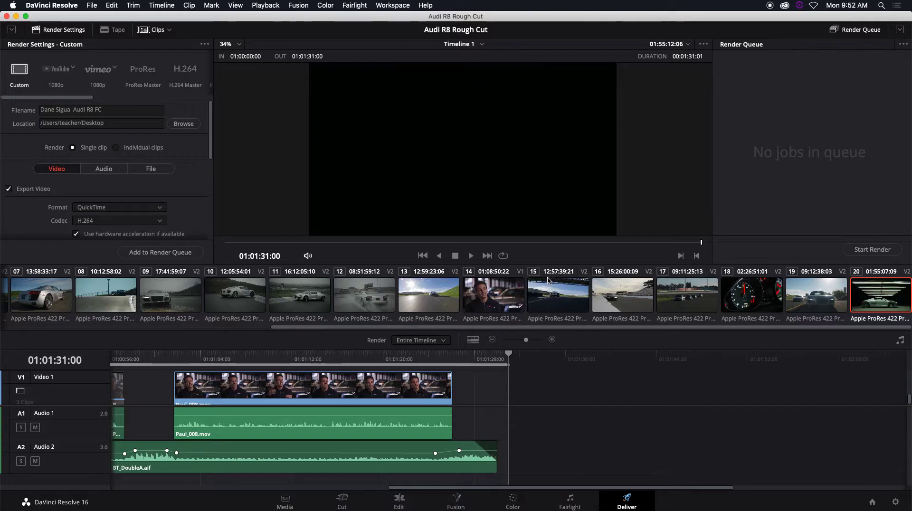
Switch the render mode to individual clips and back to a single clip
click(116, 148)
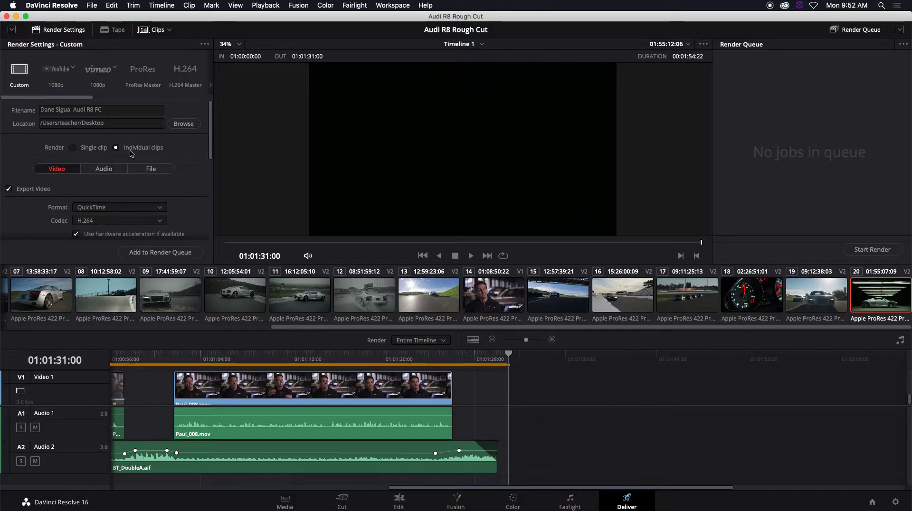
click(82, 149)
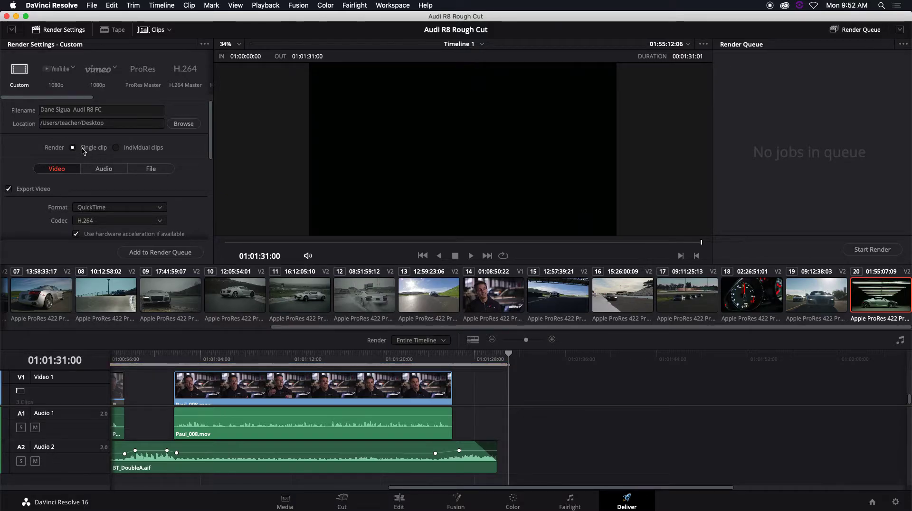
Examine the file naming, video and audio sections of the custom render settings
scroll(214, 153, down, 3)
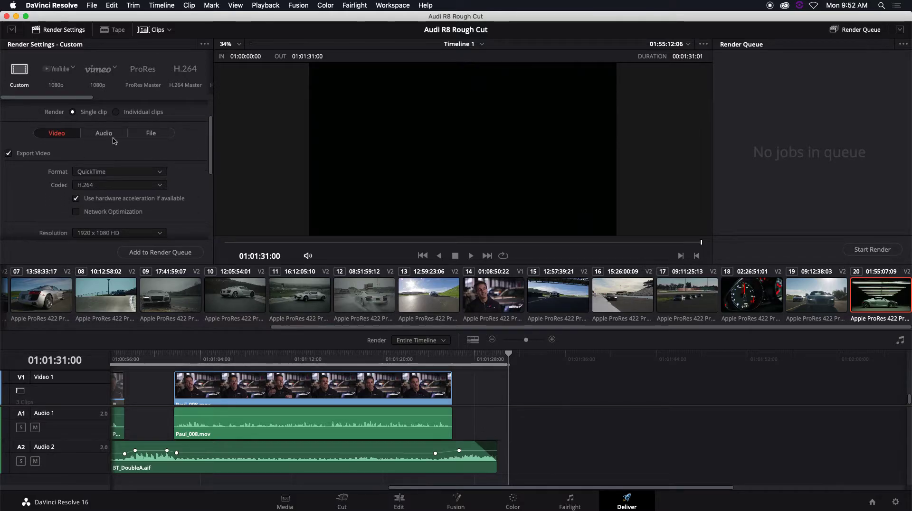
click(152, 138)
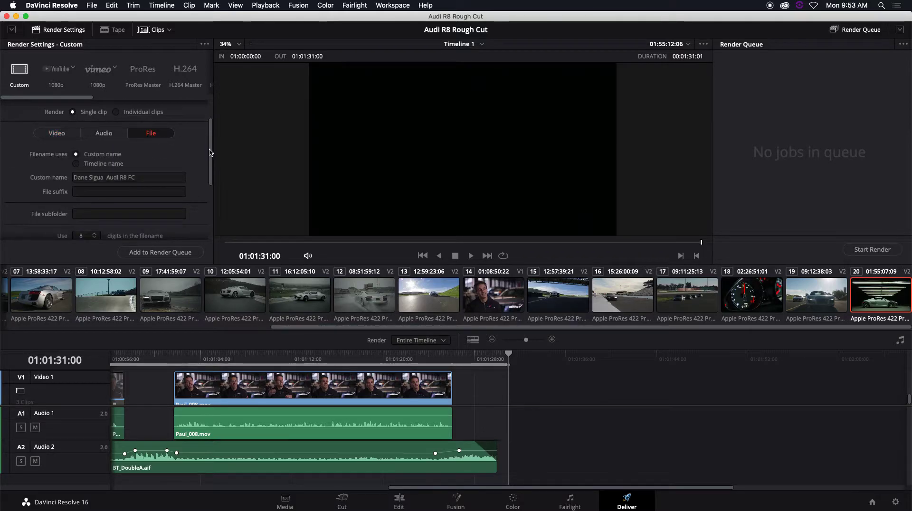
drag(210, 152, 209, 135)
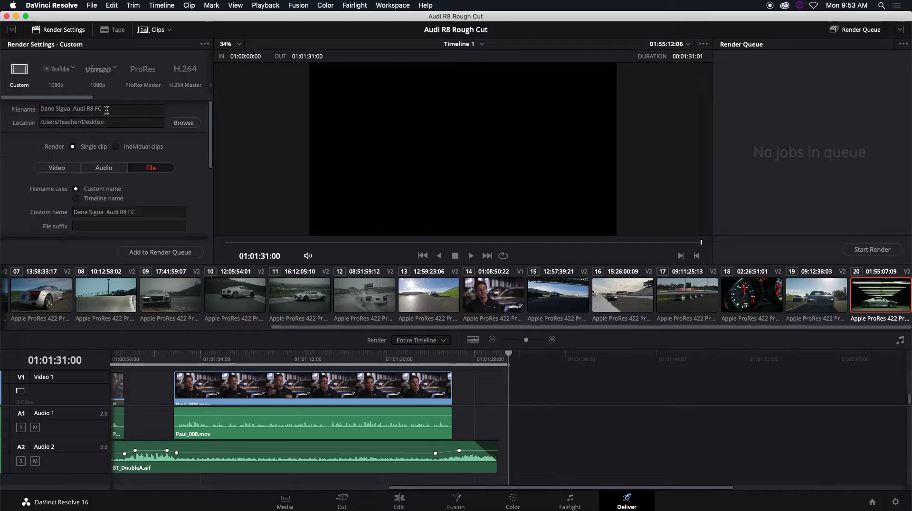
mouse_move(209, 141)
mouse_down()
mouse_move(221, 203)
mouse_move(220, 137)
mouse_up()
click(64, 167)
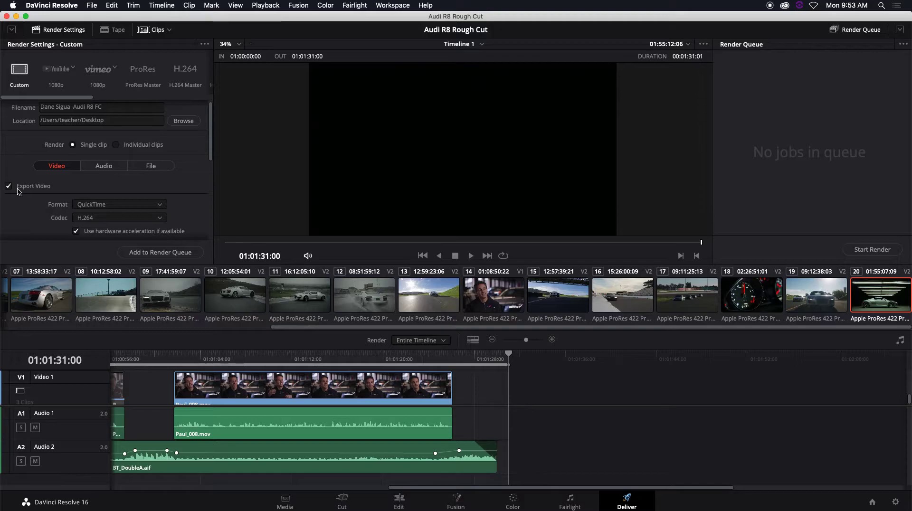
click(103, 168)
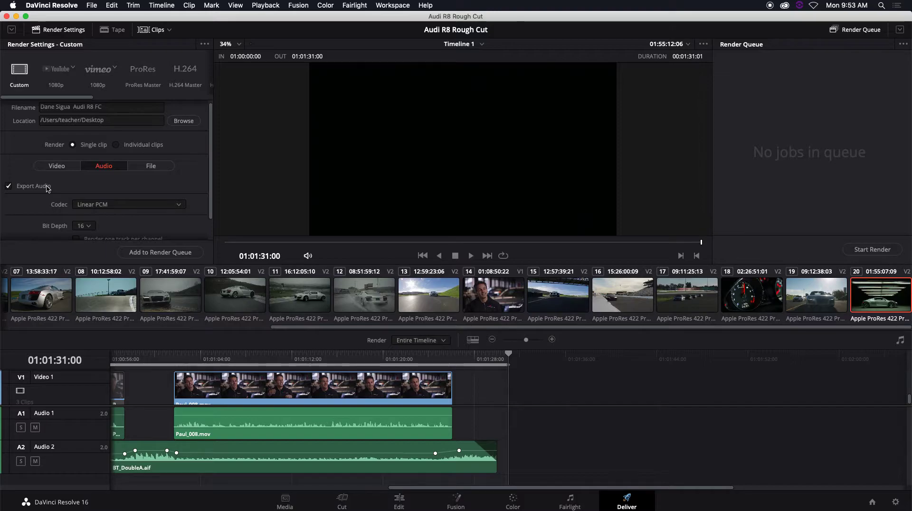
click(57, 166)
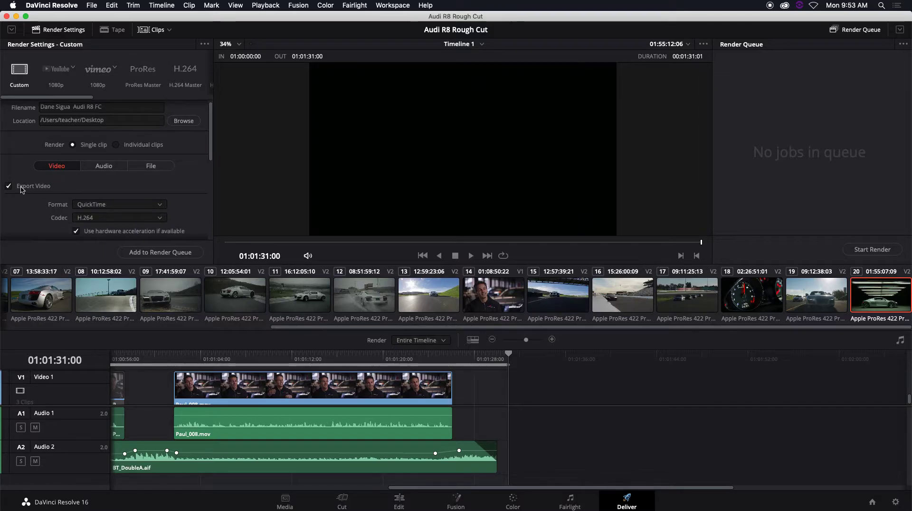
Browse the video export formats, try TIFF, and set the format back to QuickTime
drag(210, 152, 213, 177)
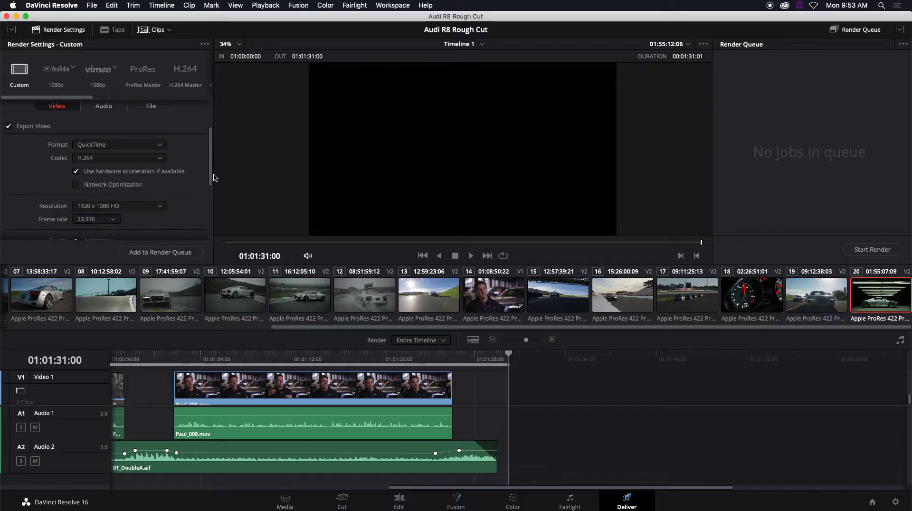
click(135, 147)
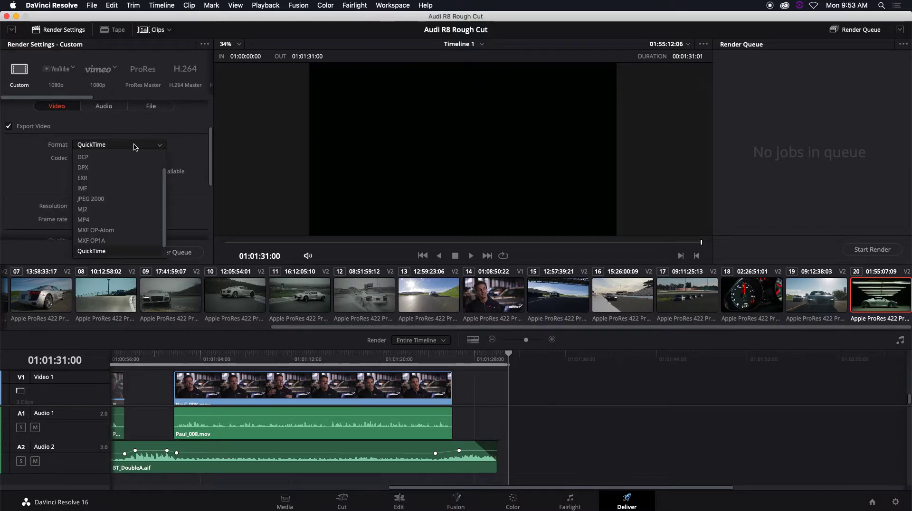
scroll(166, 195, up, 2)
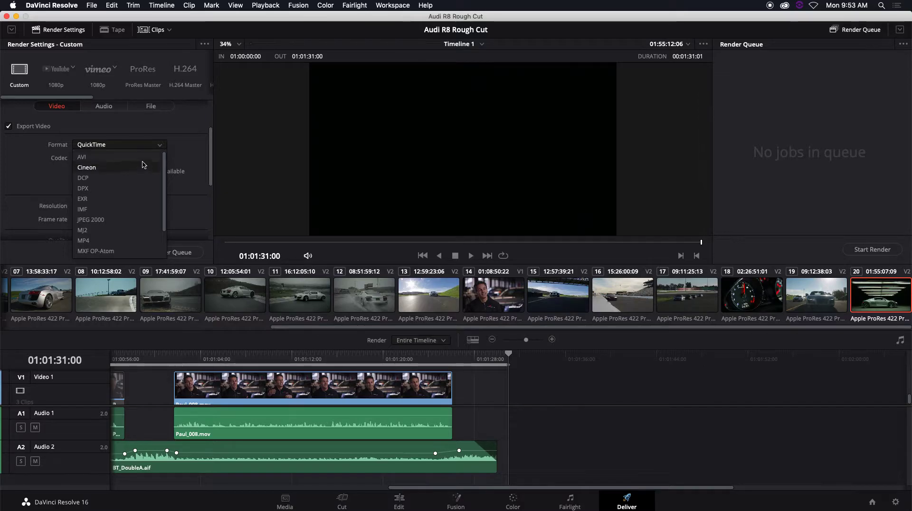
scroll(164, 175, down, 3)
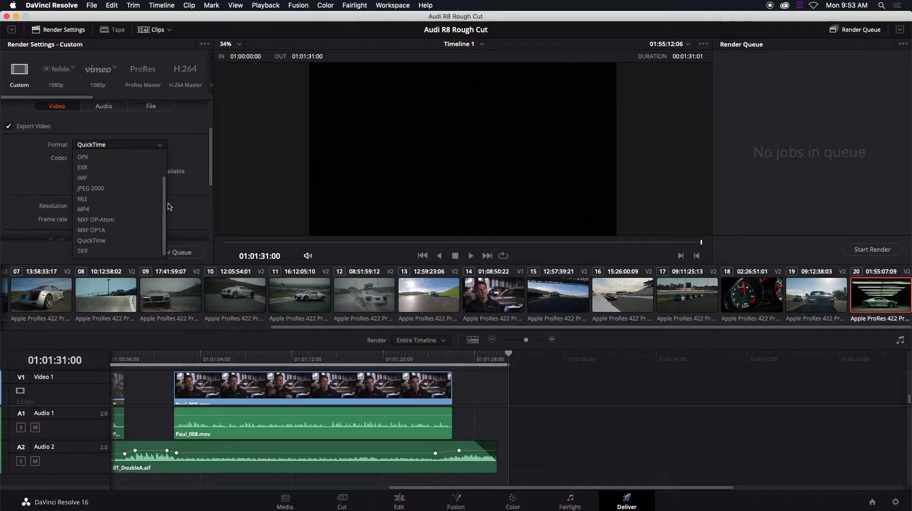
click(114, 250)
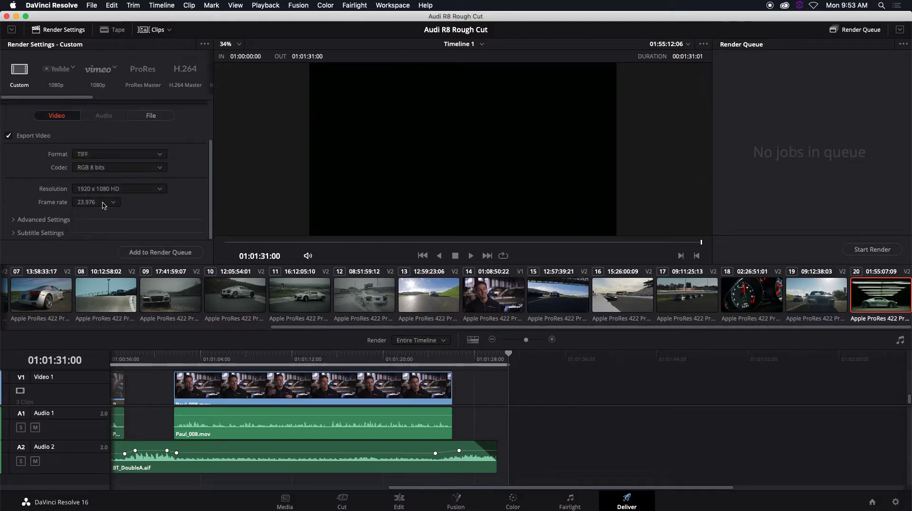
click(97, 156)
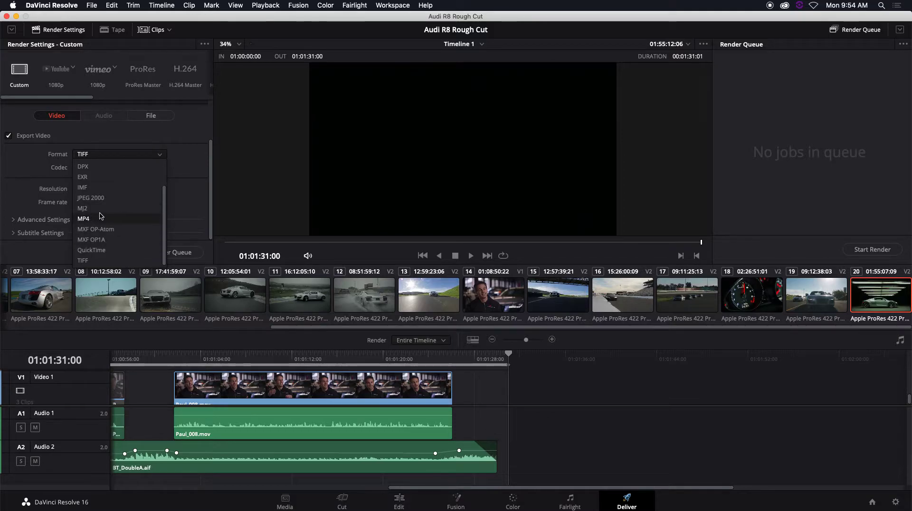
click(116, 249)
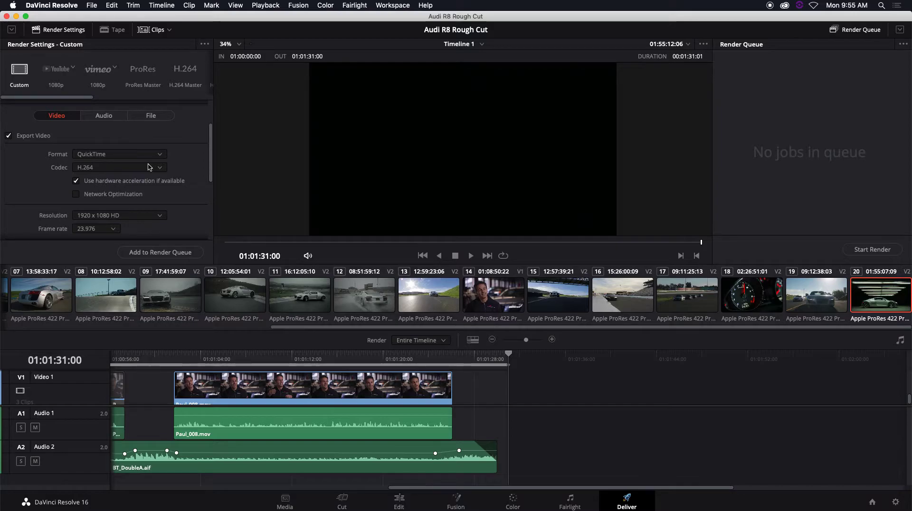
Examine the video codecs available for the QuickTime format
click(102, 172)
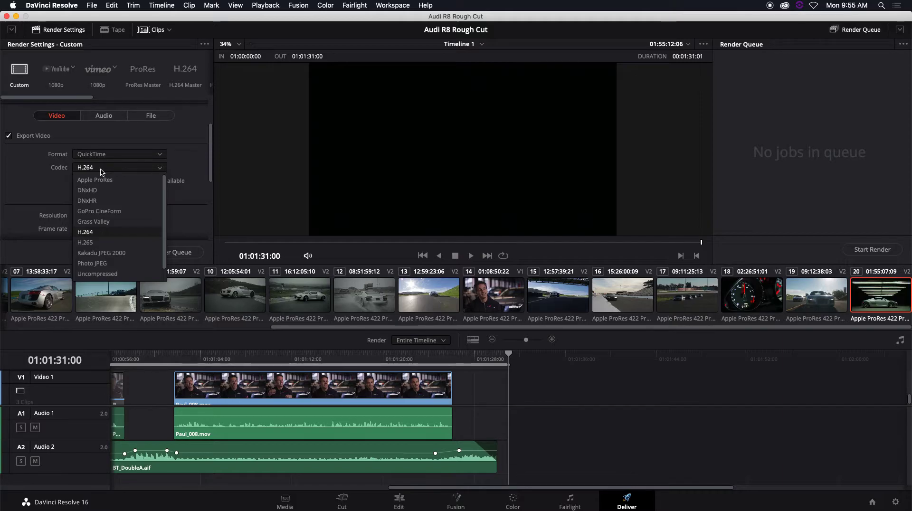
click(38, 172)
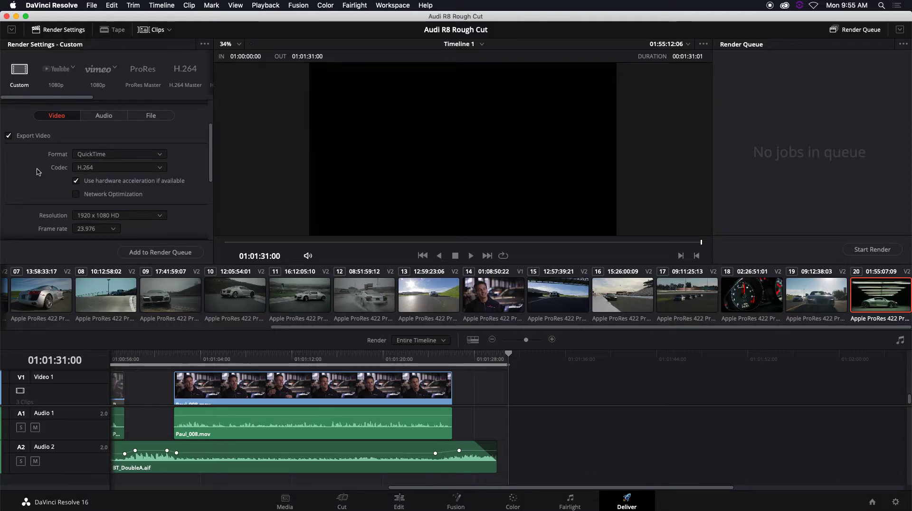
click(146, 169)
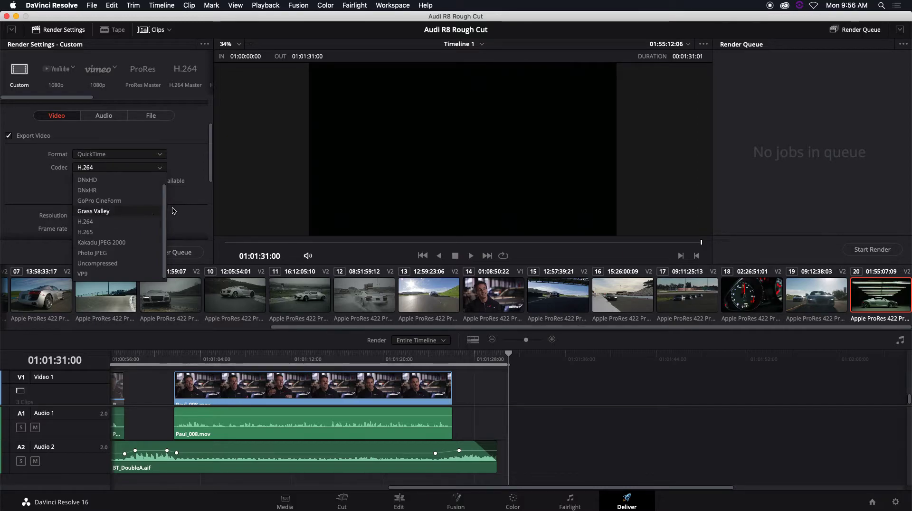
click(204, 202)
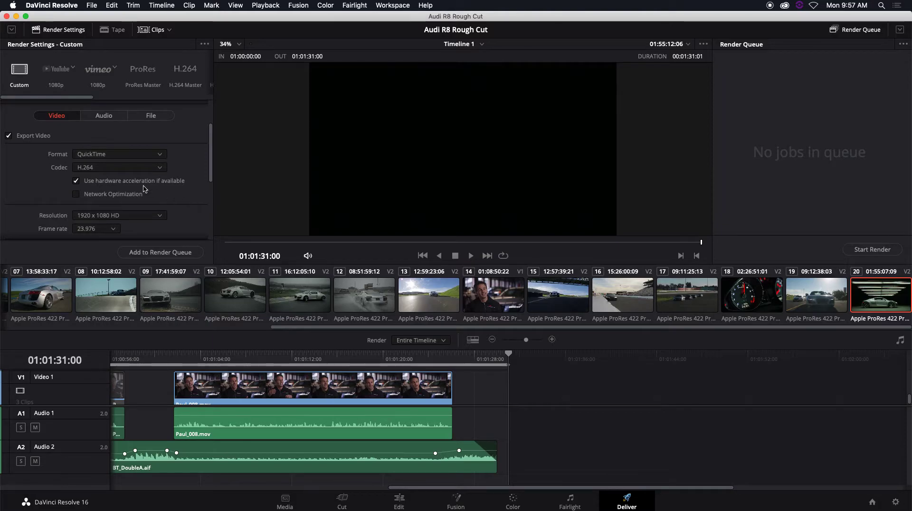
Set the video codec to Apple ProRes and look through the available ProRes types
click(138, 170)
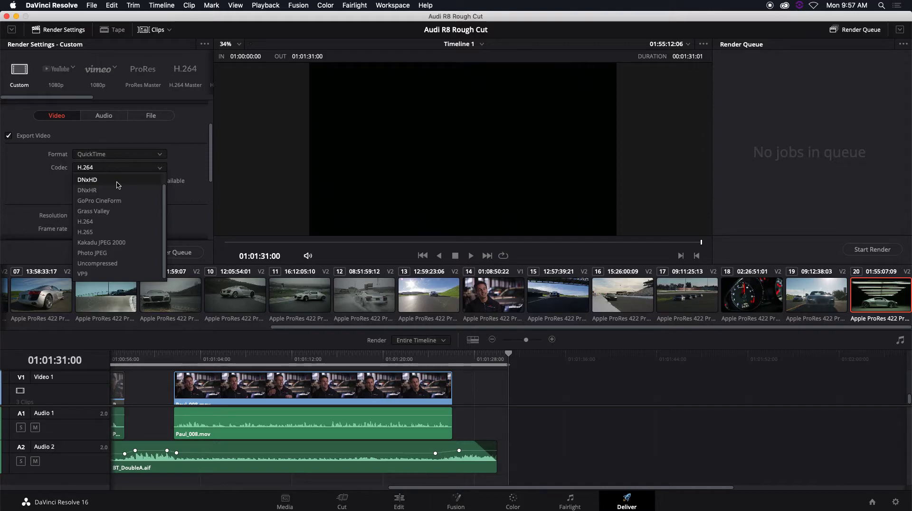
scroll(164, 211, up, 2)
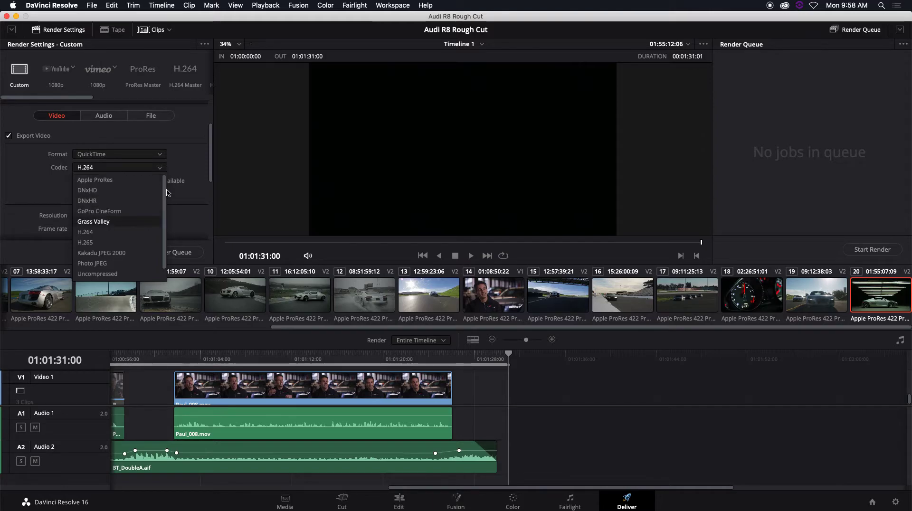
click(129, 180)
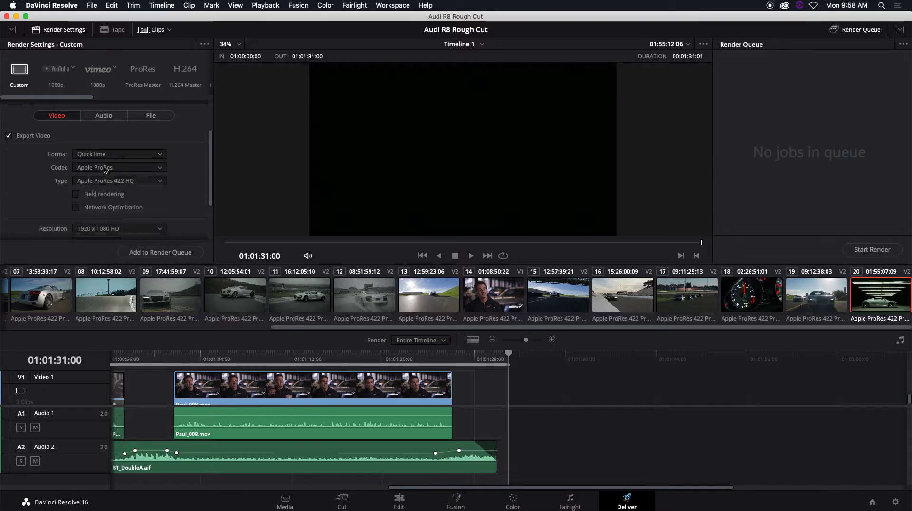
click(131, 184)
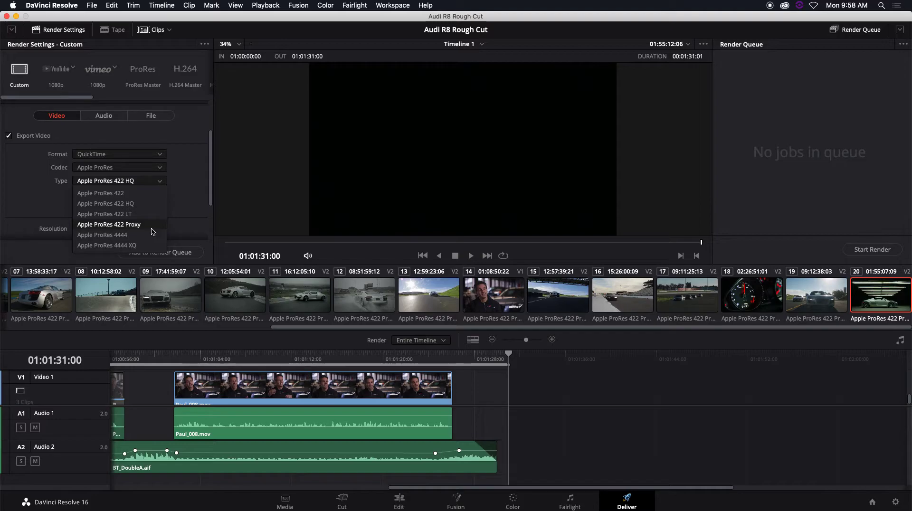
click(160, 182)
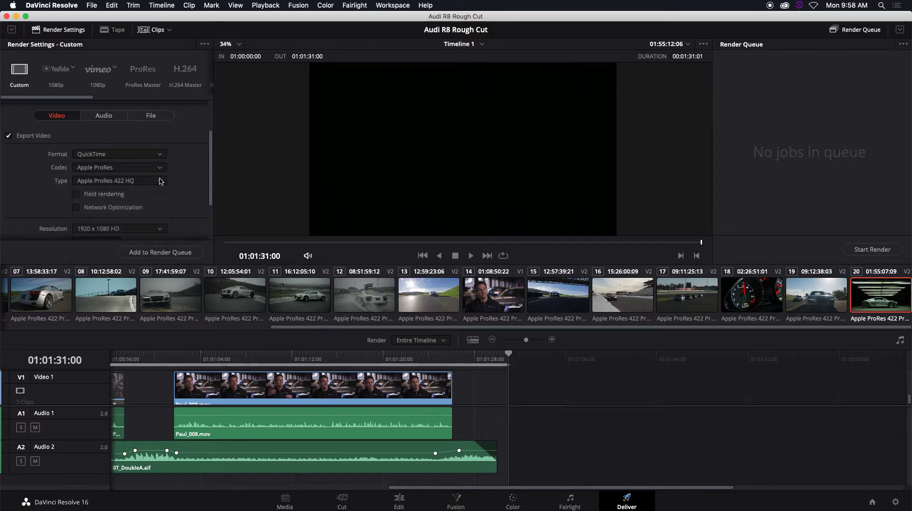
Switch the video codec back to H.264 and change it to H.265
click(160, 168)
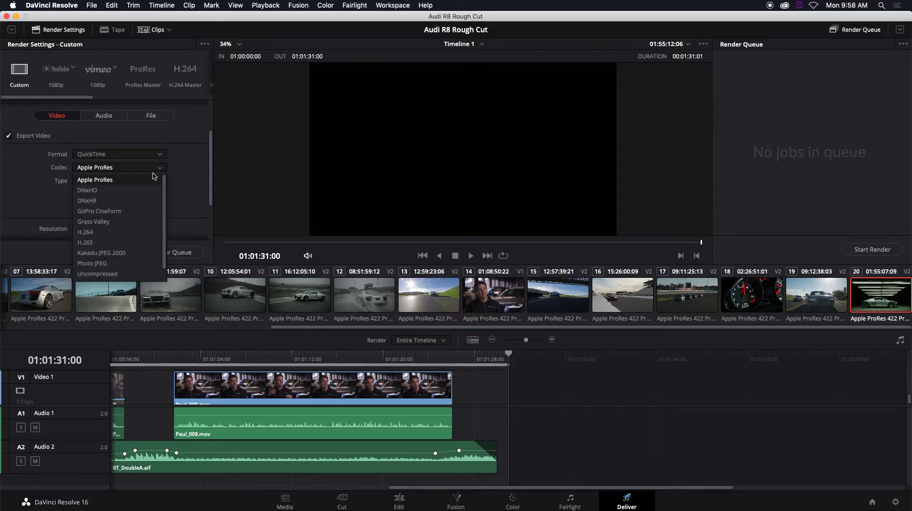
click(143, 231)
click(143, 168)
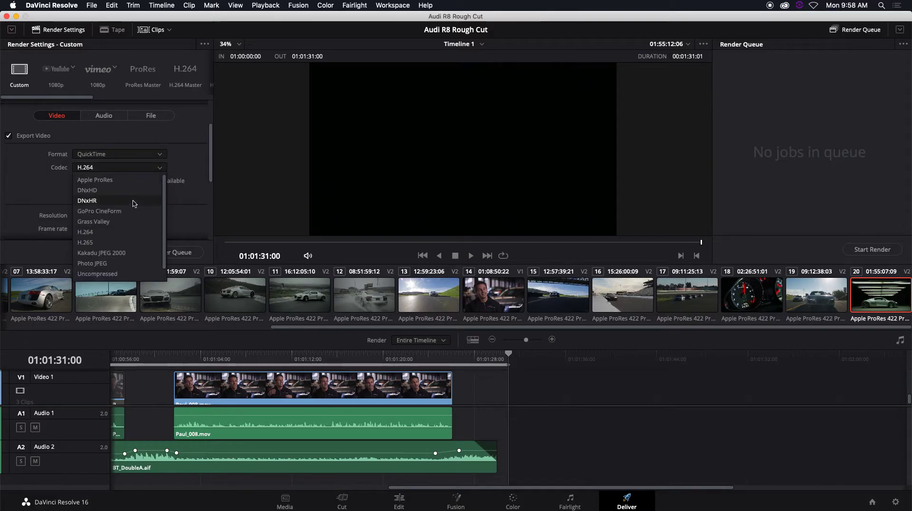
click(128, 238)
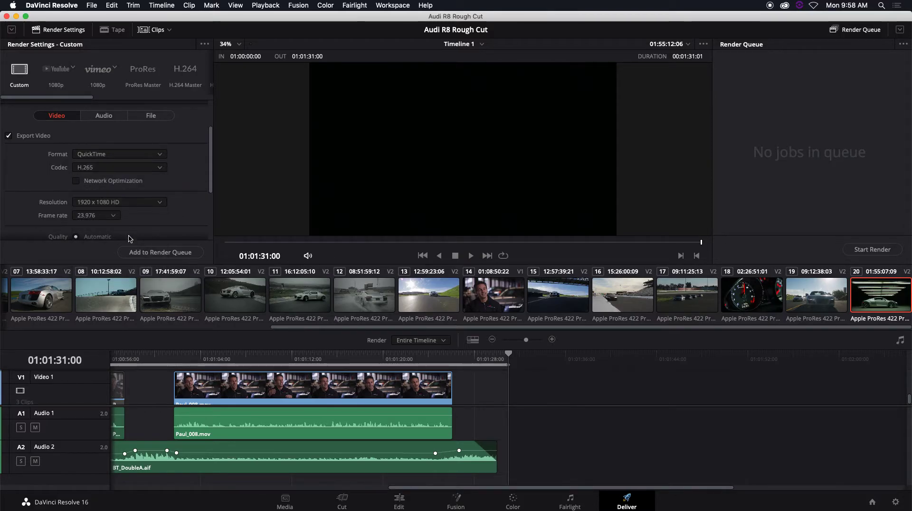
click(122, 168)
click(122, 172)
Check the metadata of the exterior clip ALXA_008.mov on the Media page and return to the Deliver page
click(298, 301)
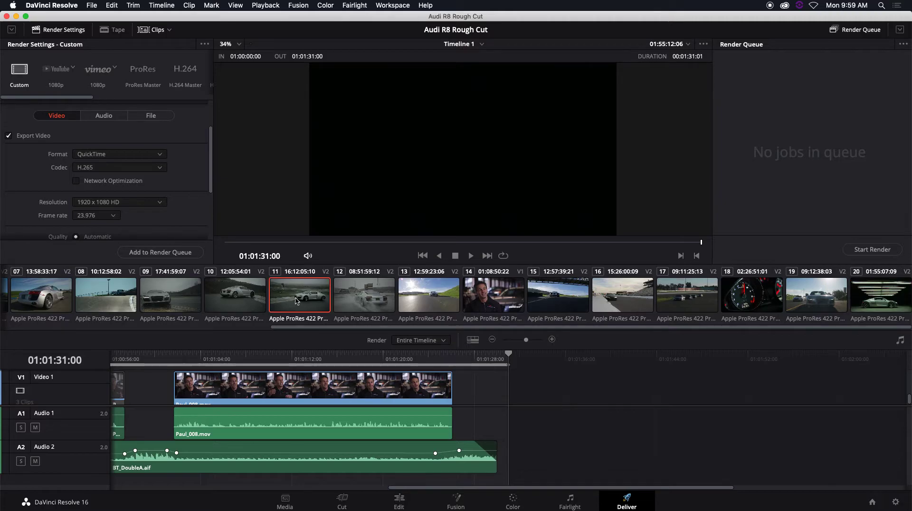
click(286, 502)
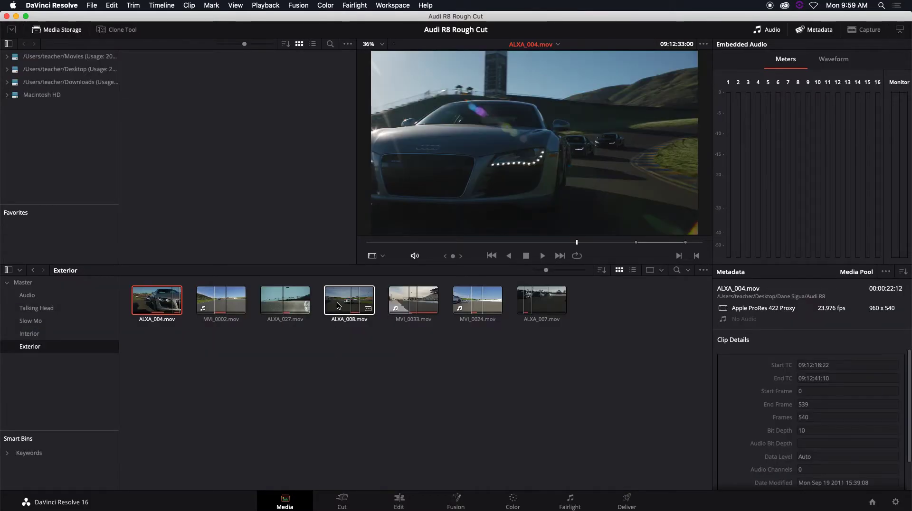
click(339, 308)
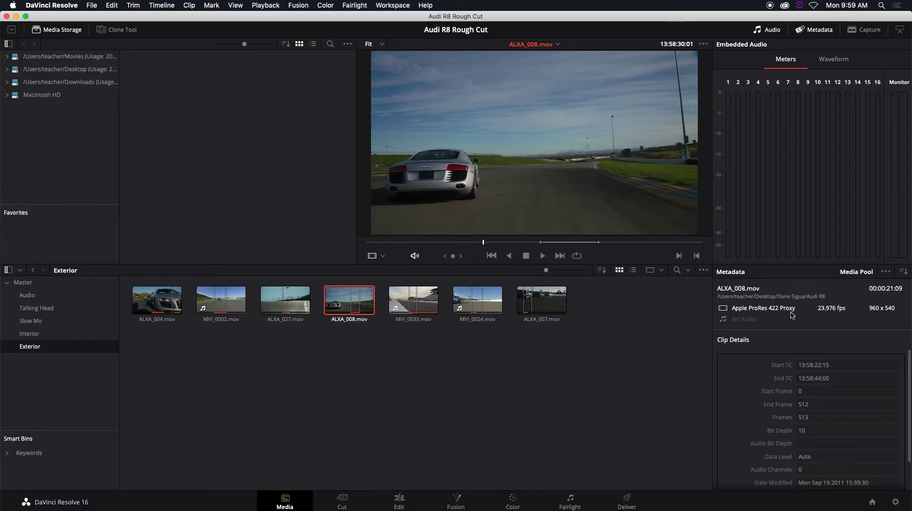
click(627, 501)
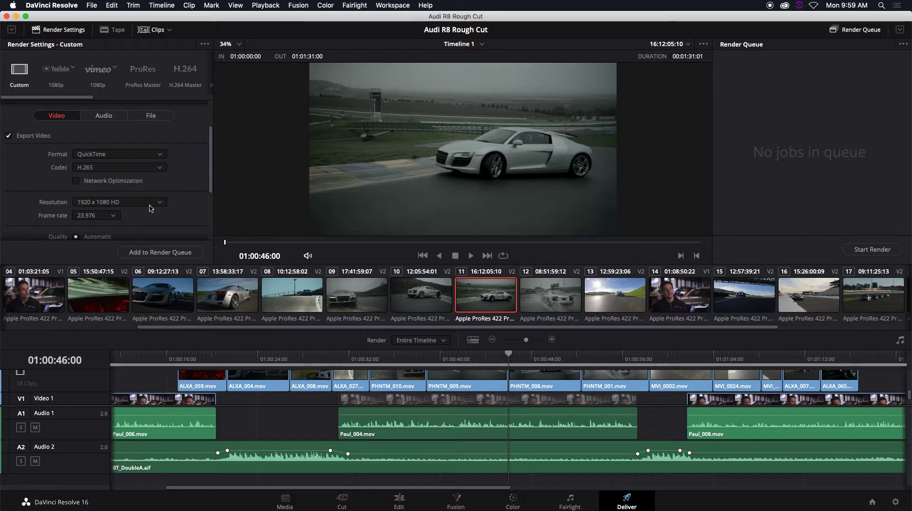
Switch the export resolution to Custom and back to 1920 x 1080 HD
click(158, 204)
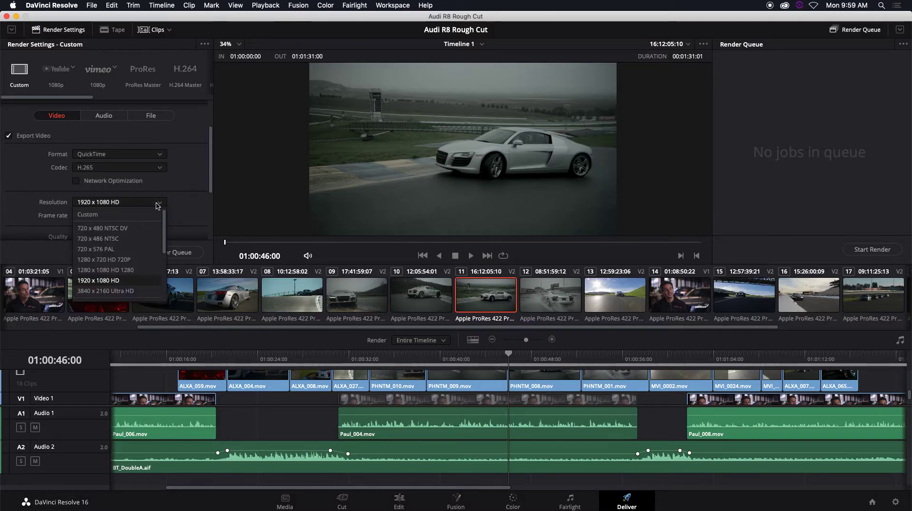
click(98, 214)
click(97, 215)
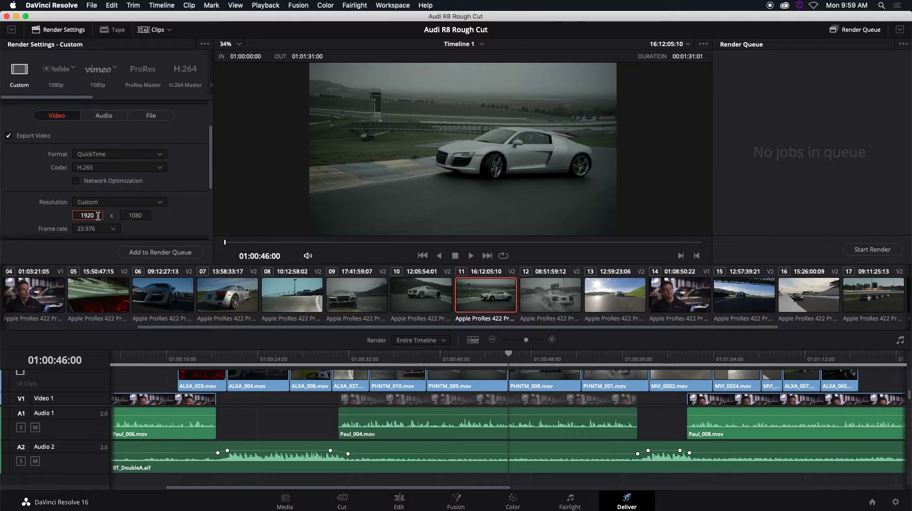
click(147, 202)
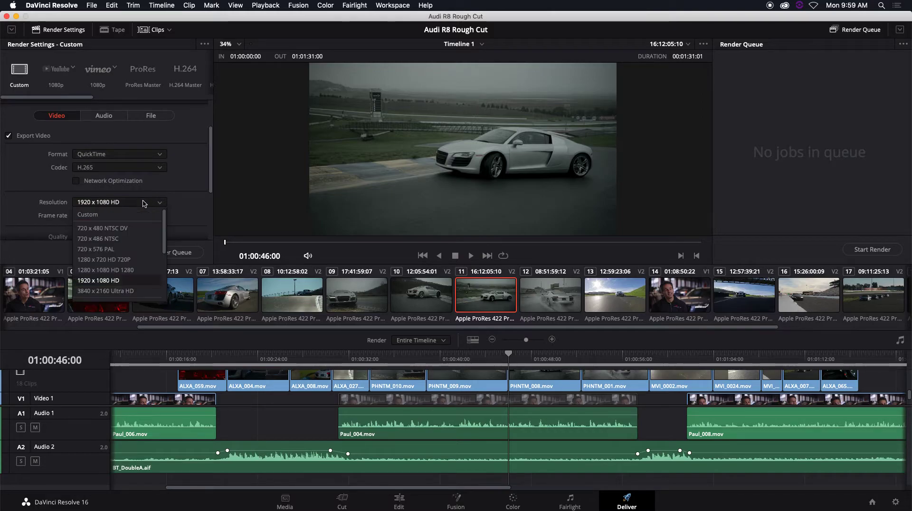
click(143, 280)
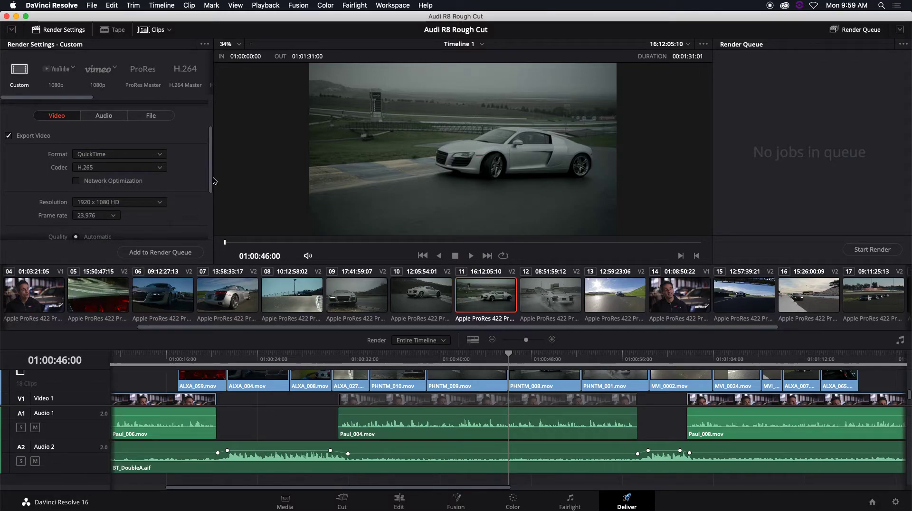
Review the remaining video quality settings and enable audio export for the render
drag(212, 189, 214, 223)
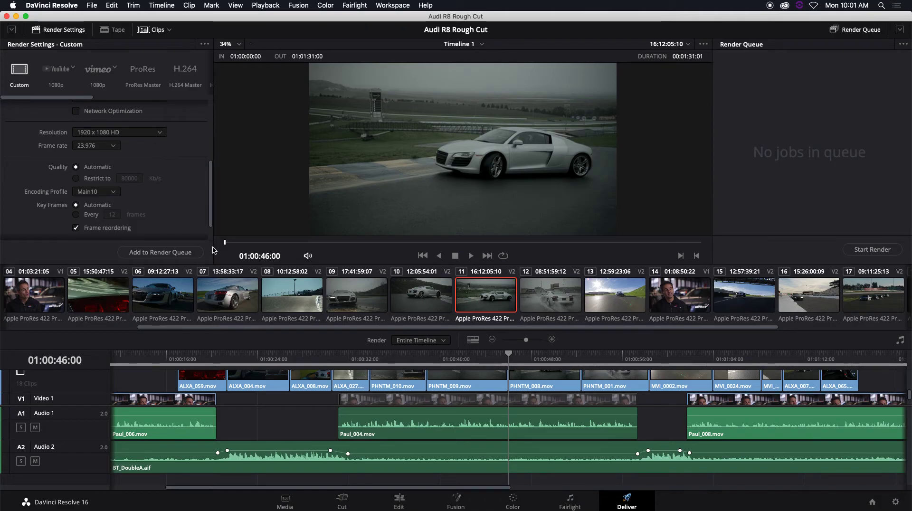
drag(210, 216, 211, 161)
click(109, 156)
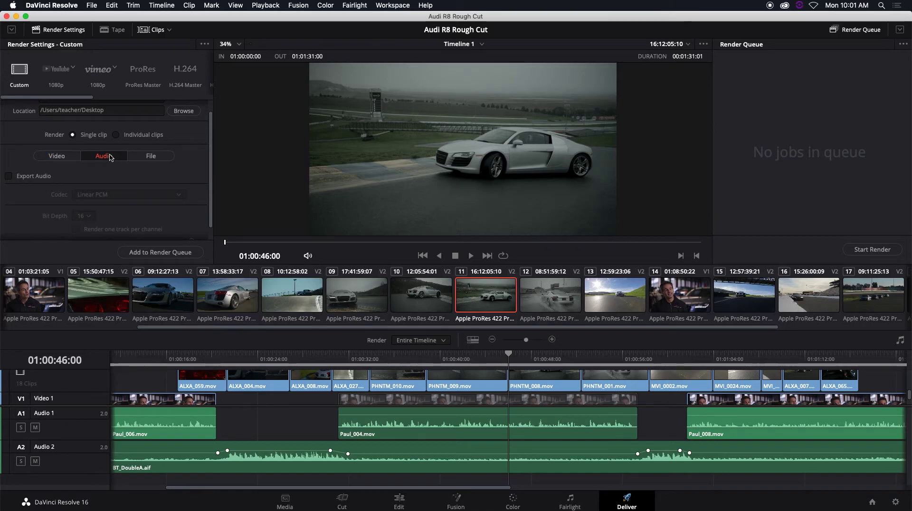
click(8, 176)
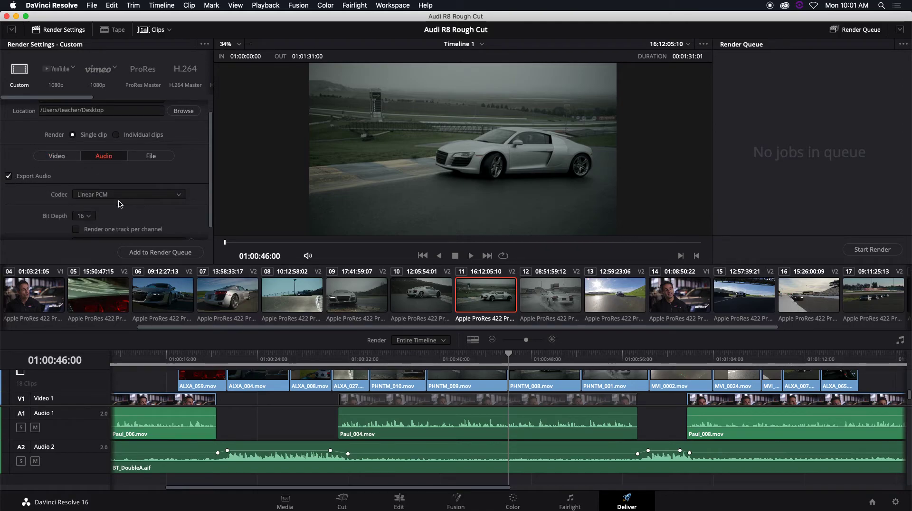
Try the AAC audio codec and set the audio codec back to Linear PCM
scroll(211, 194, down, 3)
click(143, 180)
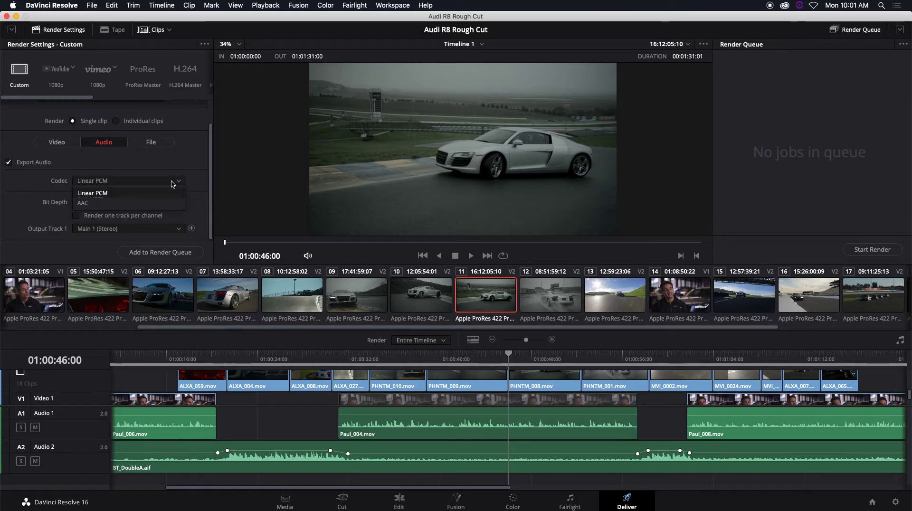
click(121, 202)
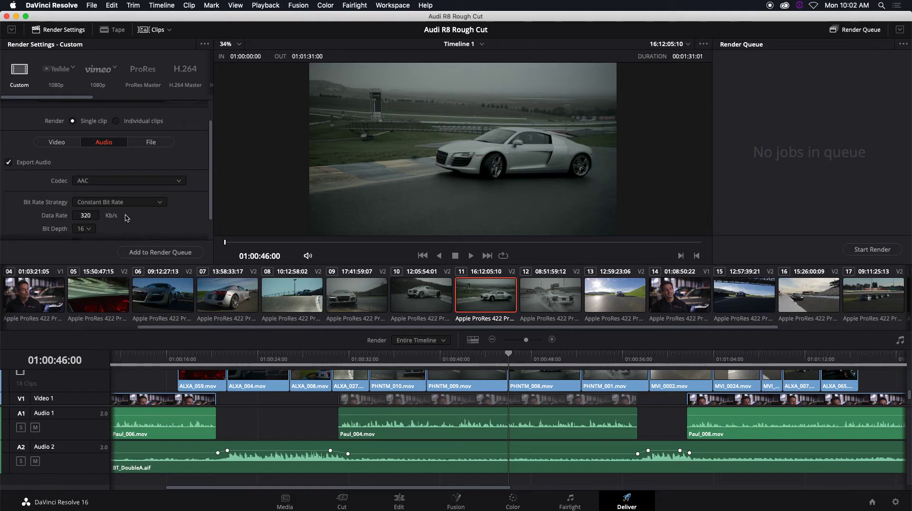
click(166, 180)
click(165, 190)
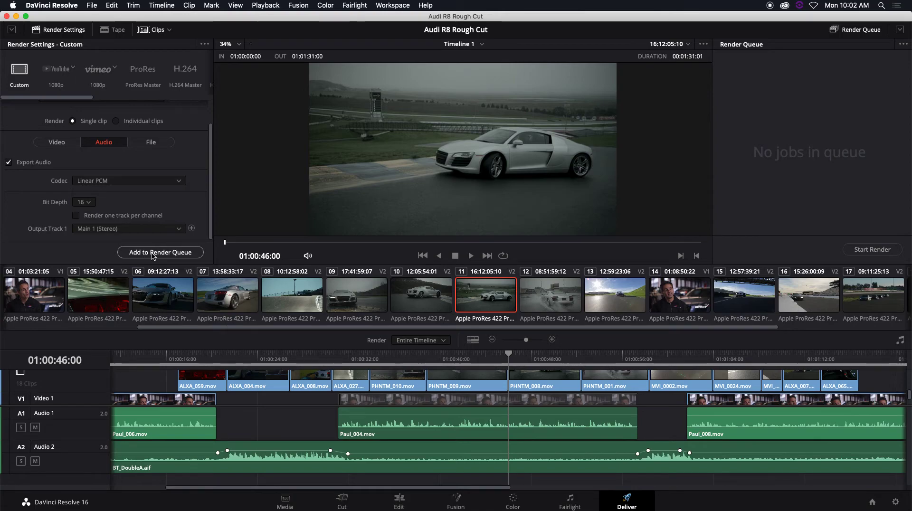
Add the timeline to the render queue with the current settings and start rendering the job
click(174, 253)
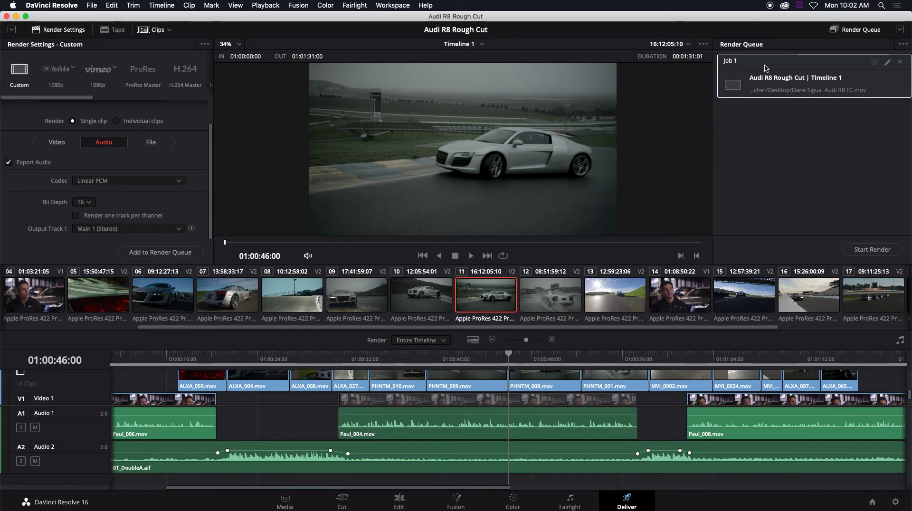
click(867, 251)
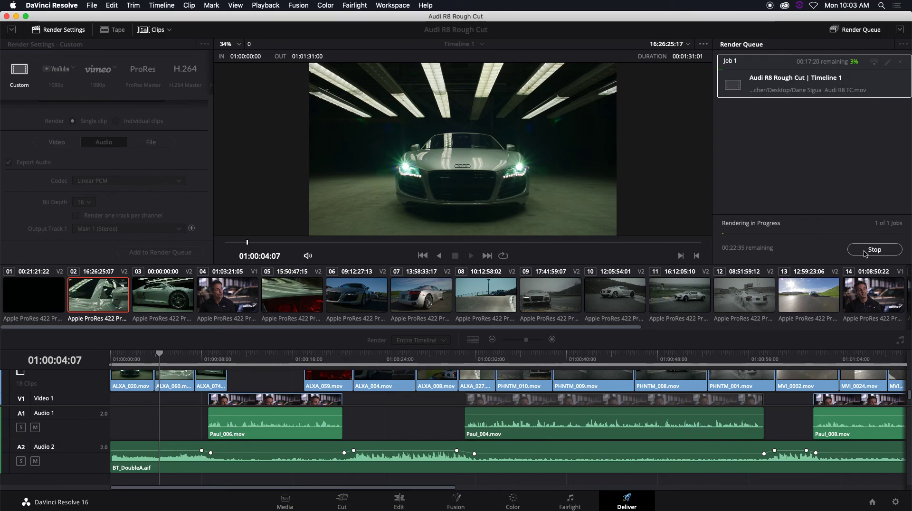
Move the timeline playhead to 01:00:21:08 while the job is rendering and stop the render
click(154, 357)
drag(161, 356, 354, 357)
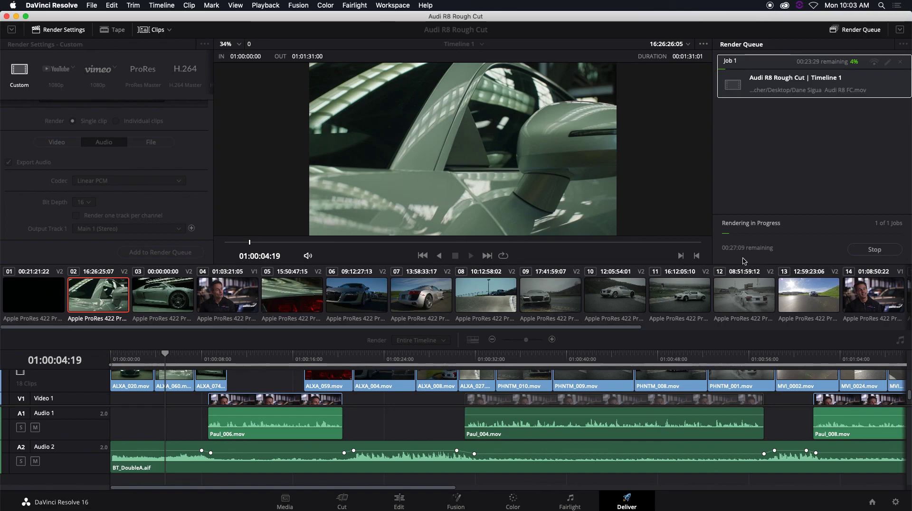
click(878, 252)
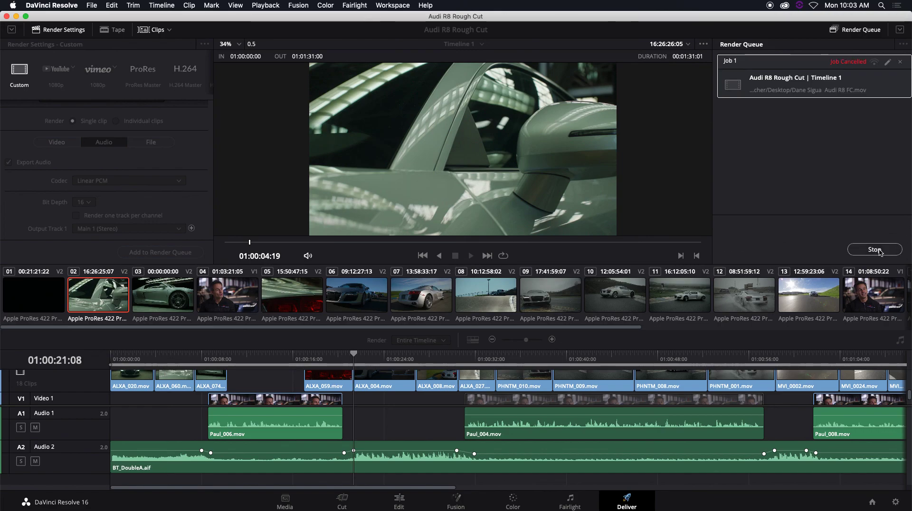